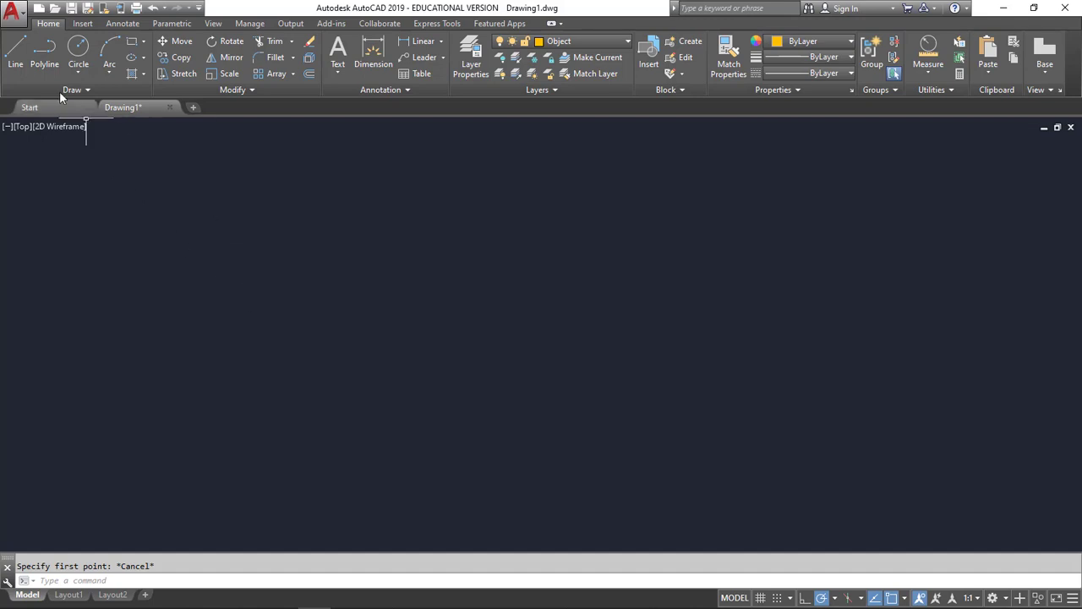
Try to draw a horizontal line 10'6" long in the empty drawing
{"action": "left_click", "coordinate": [16, 61]}
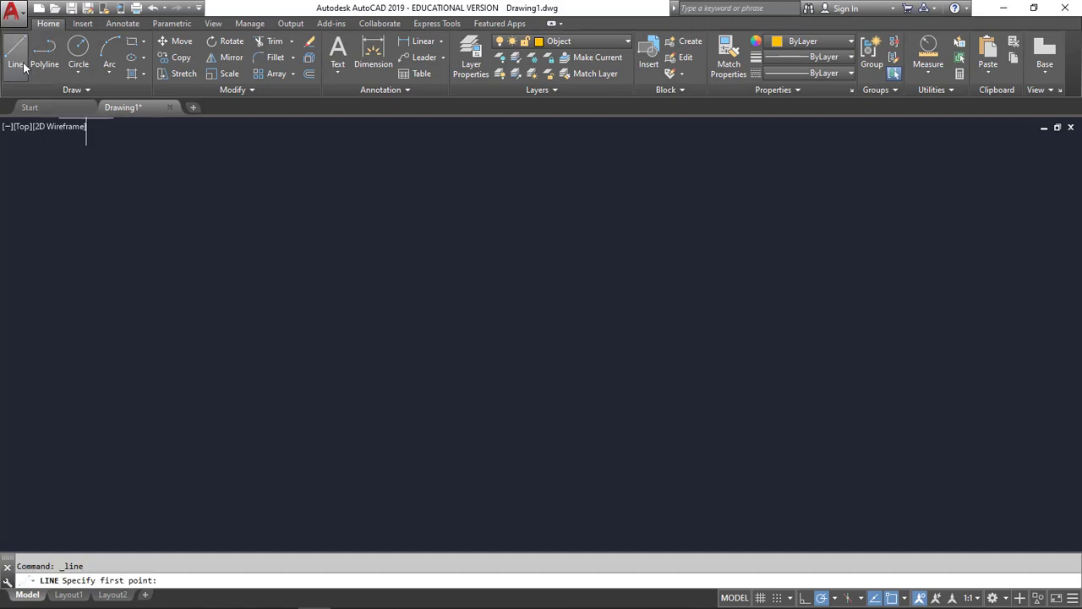
{"action": "left_click", "coordinate": [188, 231]}
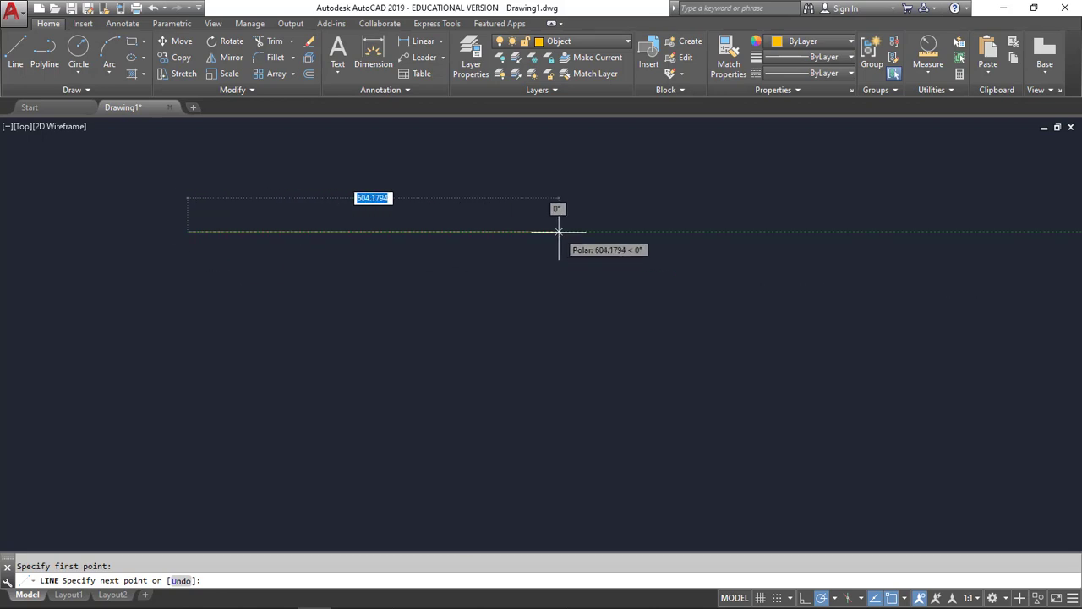
{"action": "type", "text": "10"}
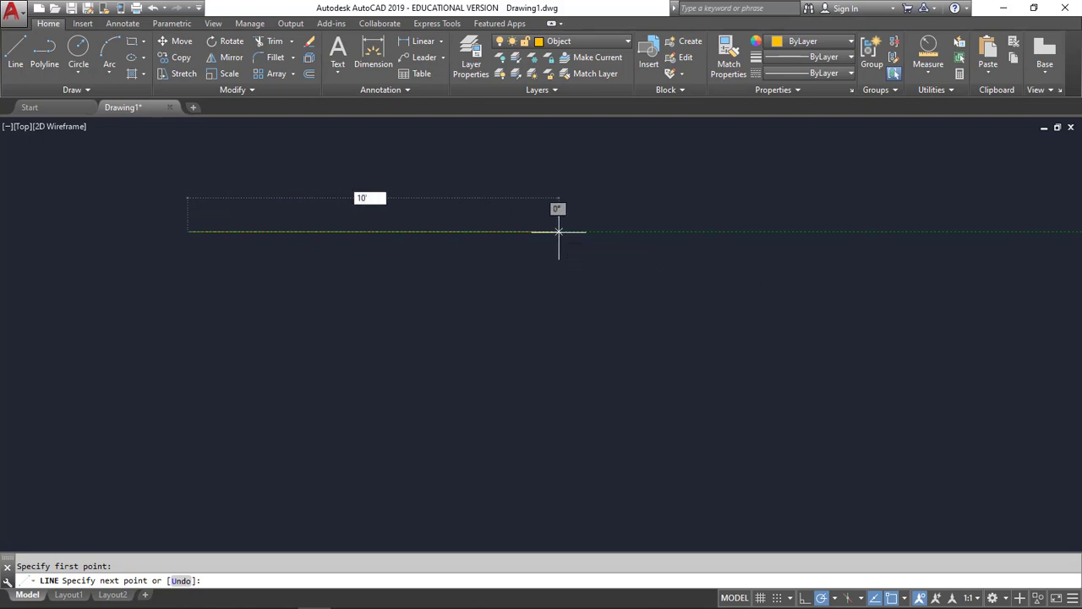
{"action": "type", "text": "'6\""}
{"action": "key", "text": "Return"}
{"action": "key", "text": "Escape"}
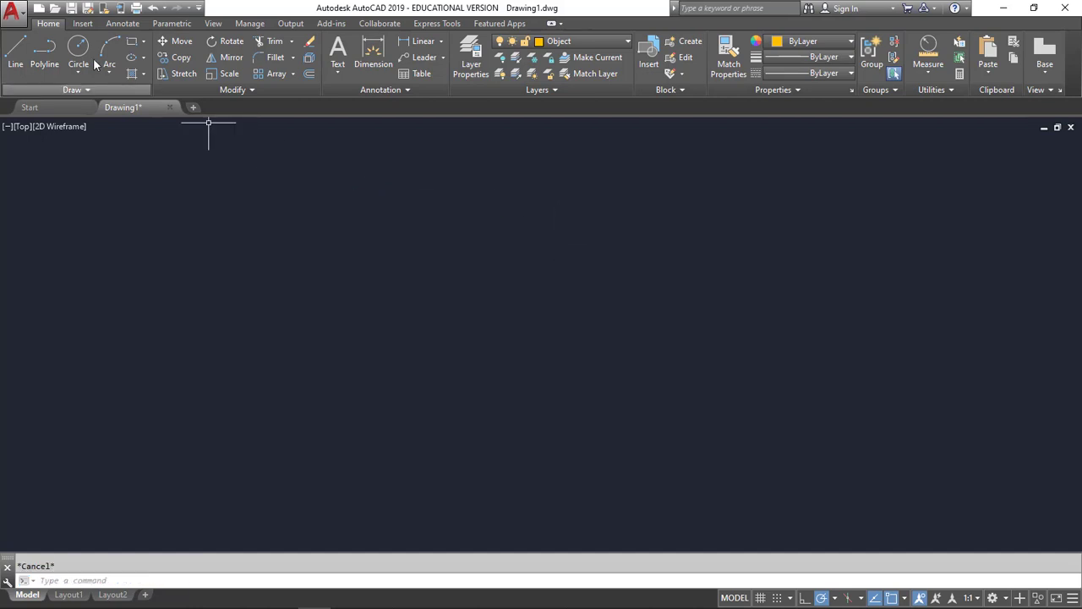
Set the drawing units' length type to Architectural
{"action": "left_click", "coordinate": [12, 20]}
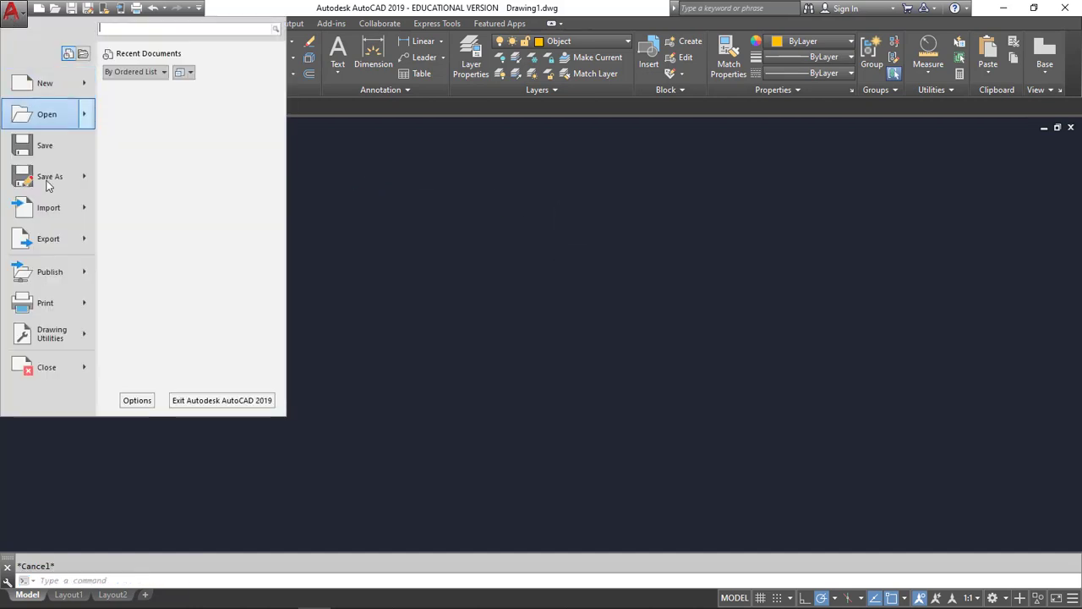
{"action": "mouse_move", "coordinate": [66, 342]}
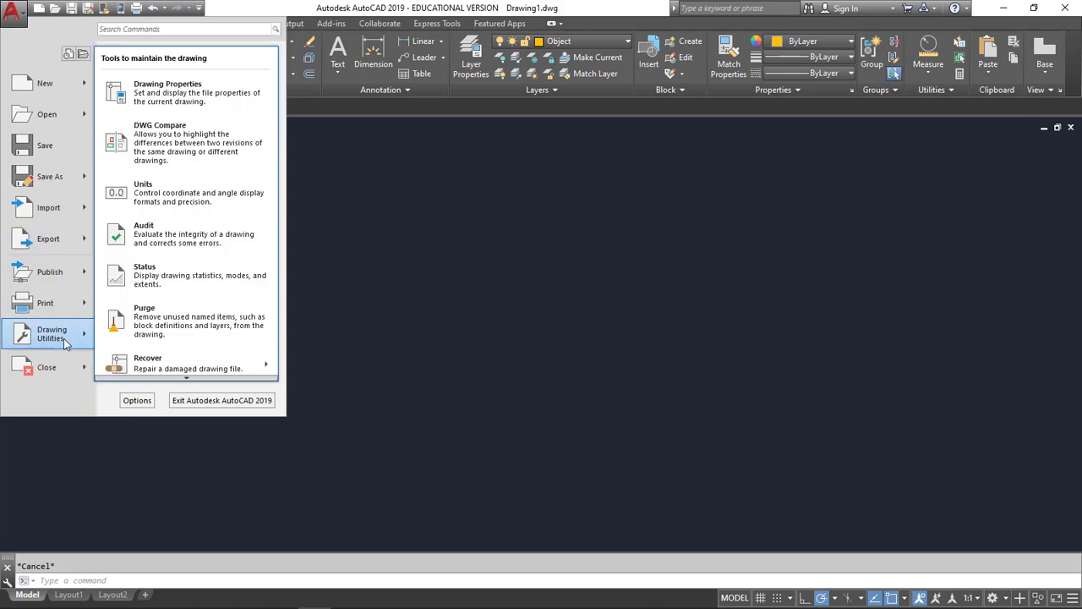
{"action": "left_click", "coordinate": [172, 201]}
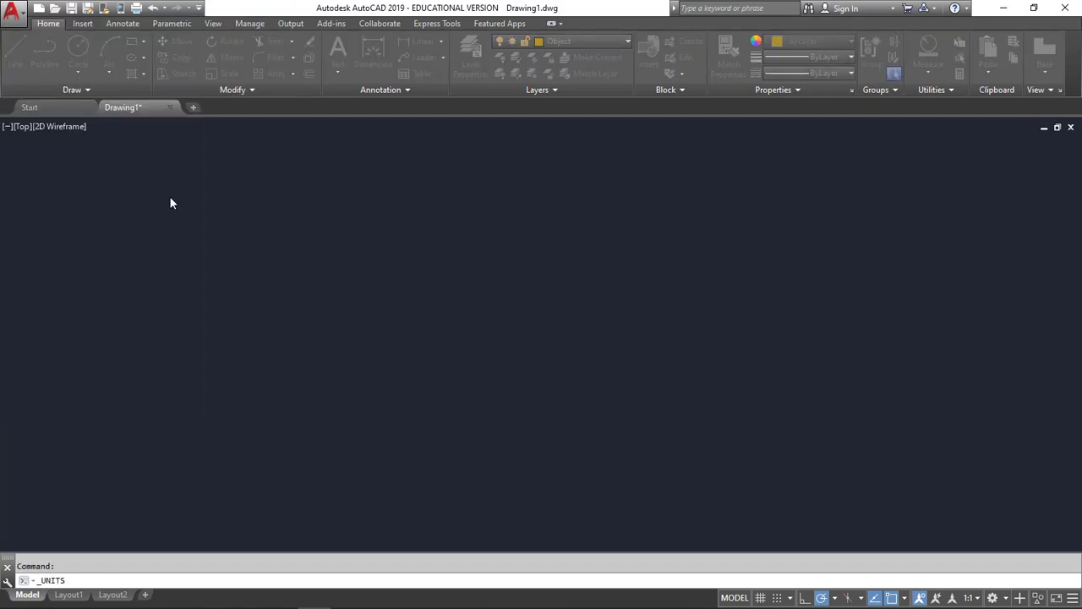
{"action": "left_click", "coordinate": [519, 203]}
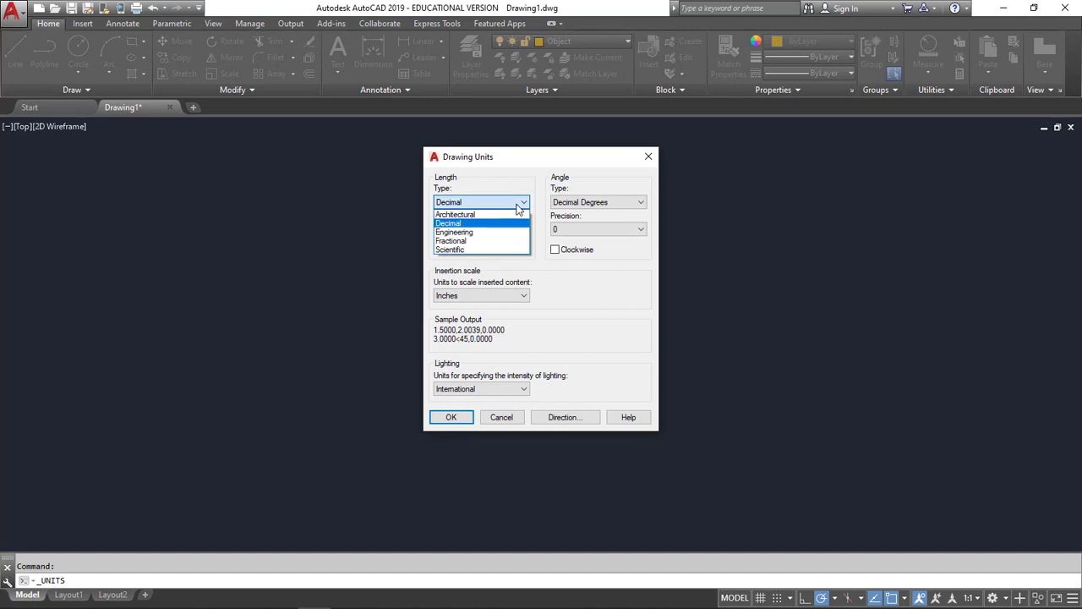
{"action": "left_click", "coordinate": [470, 214]}
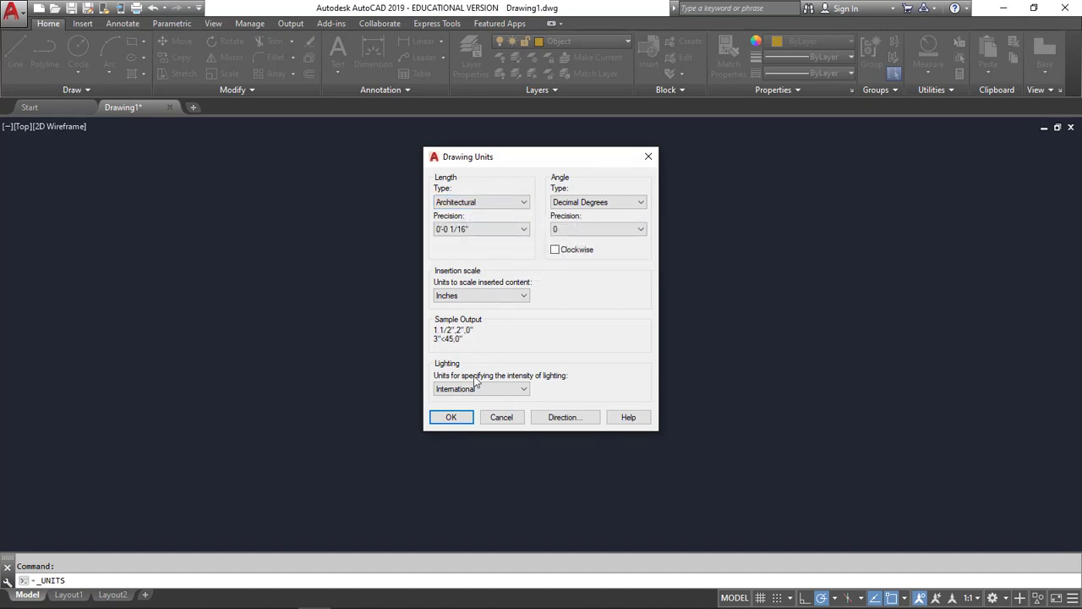
{"action": "left_click", "coordinate": [453, 417]}
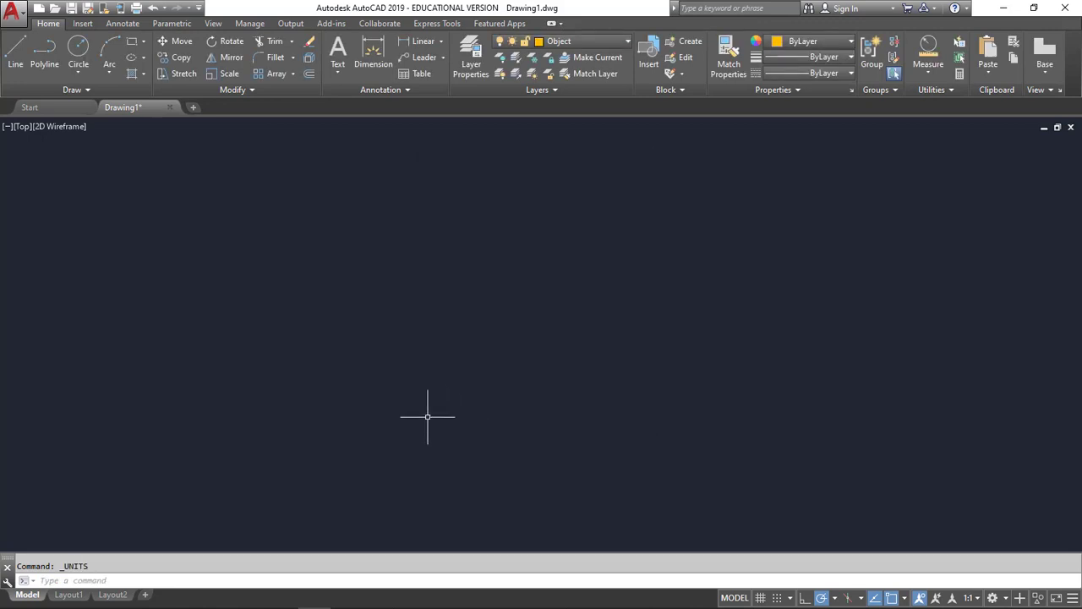
Draw a single horizontal line 10'6" long toward 0° in the empty drawing
{"action": "left_click", "coordinate": [15, 58]}
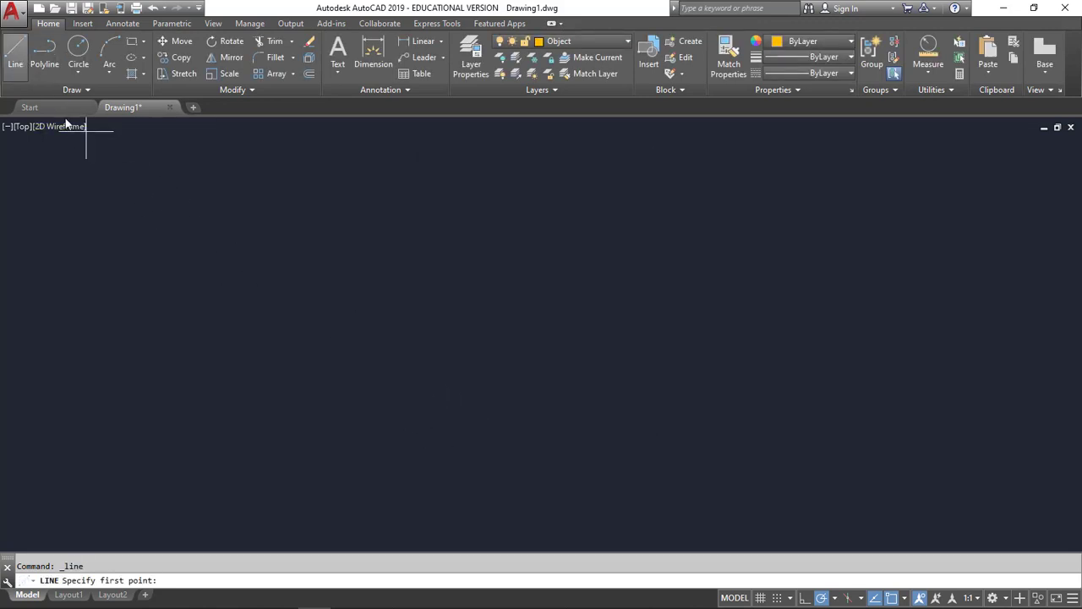
{"action": "left_click", "coordinate": [178, 251]}
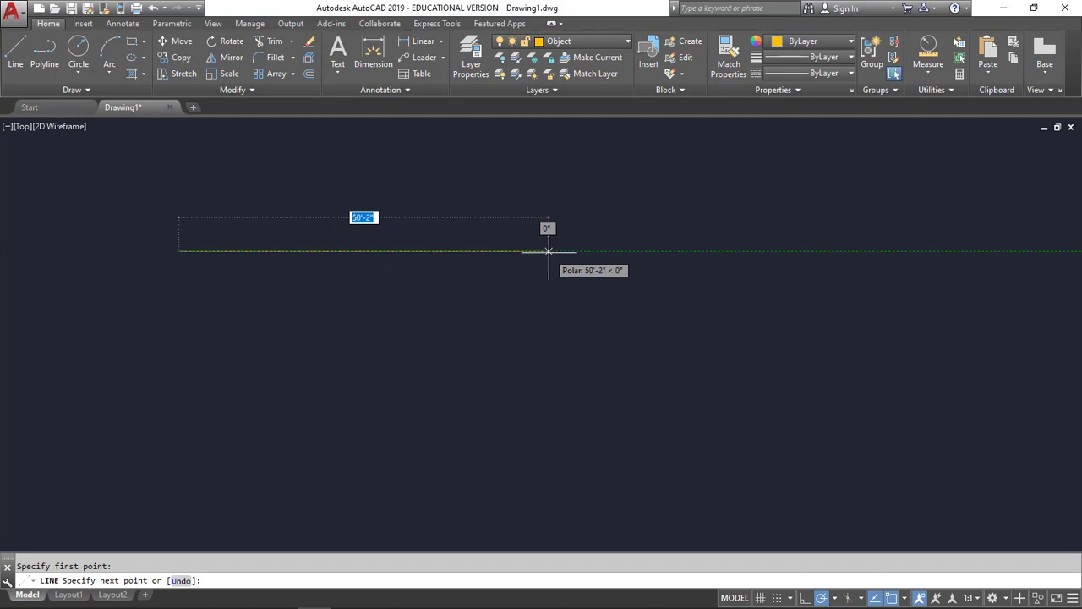
{"action": "type", "text": "10'"}
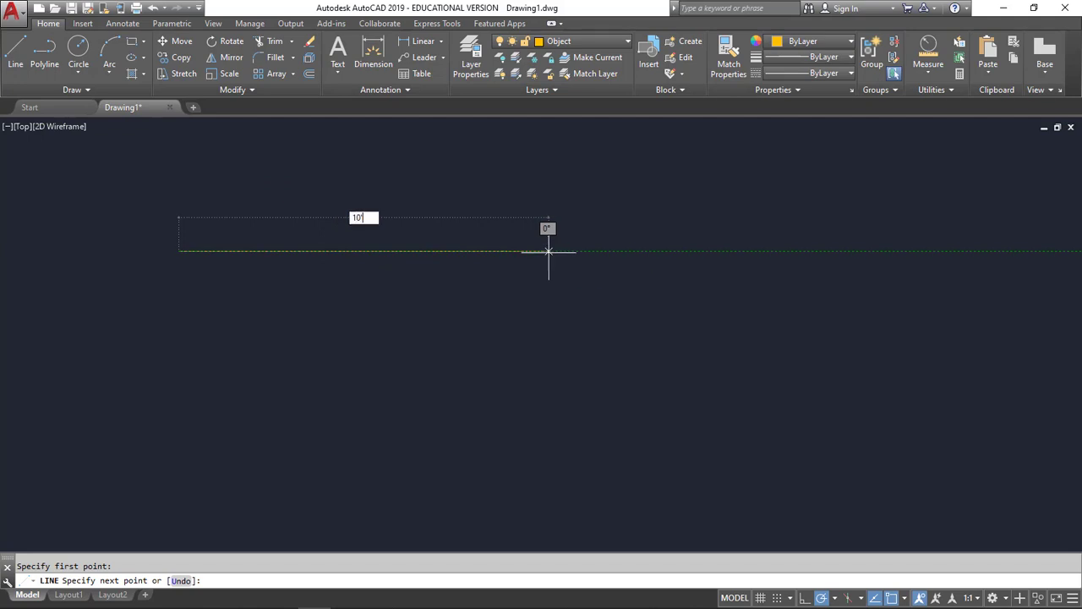
{"action": "type", "text": "6\""}
{"action": "key", "text": "Return"}
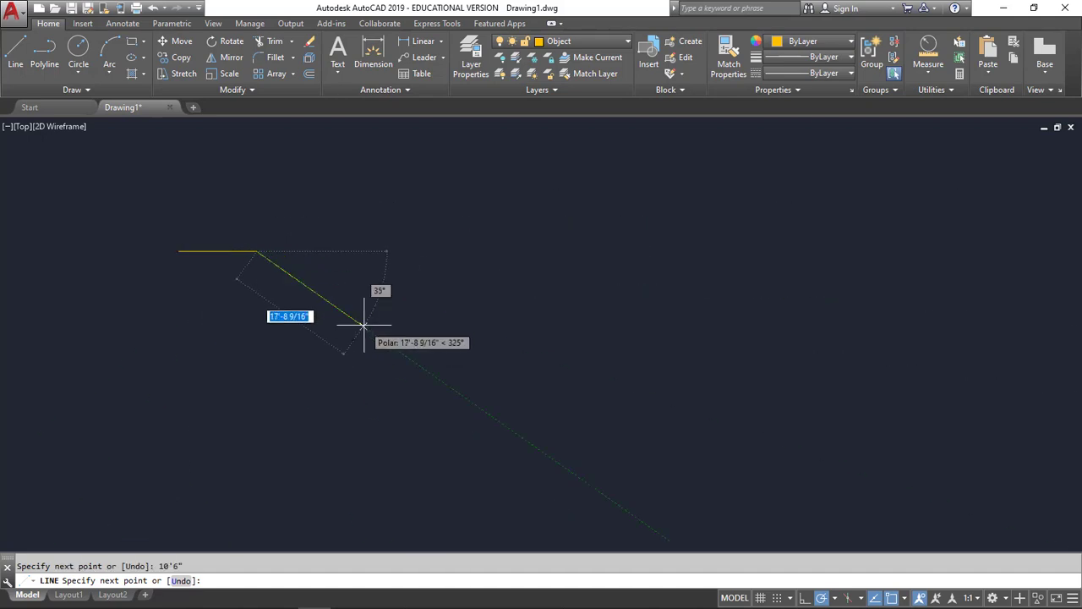
{"action": "key", "text": "Escape"}
Measure the distance between the two endpoints of the horizontal line
{"action": "middle_click_drag", "start_coordinate": [234, 282], "coordinate": [575, 319]}
{"action": "scroll", "coordinate": [470, 267], "scroll_direction": "up", "scroll_amount": 5}
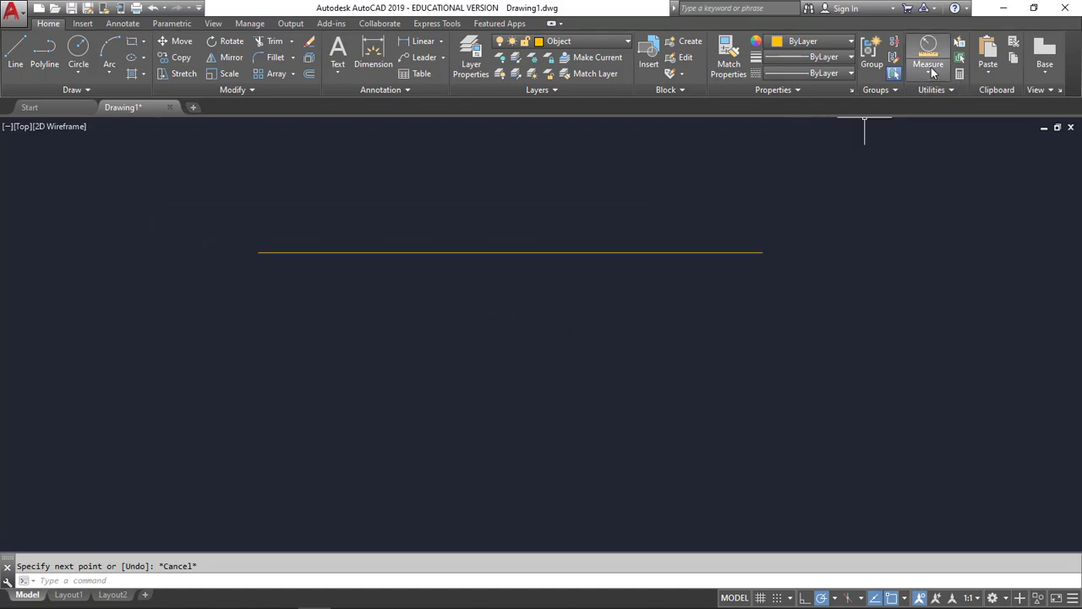
{"action": "left_click", "coordinate": [931, 70]}
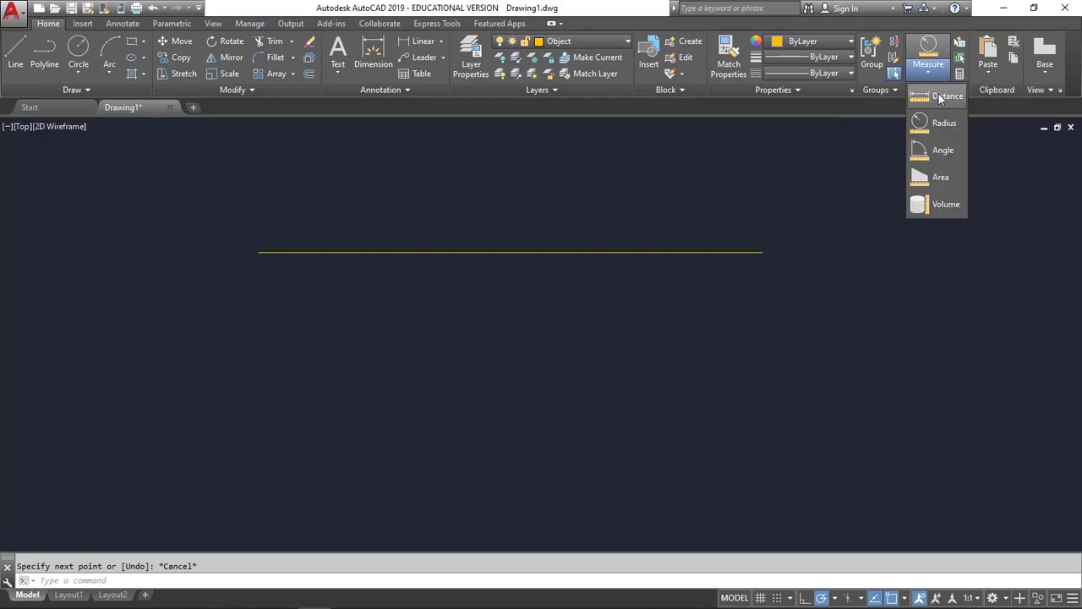
{"action": "left_click", "coordinate": [937, 95]}
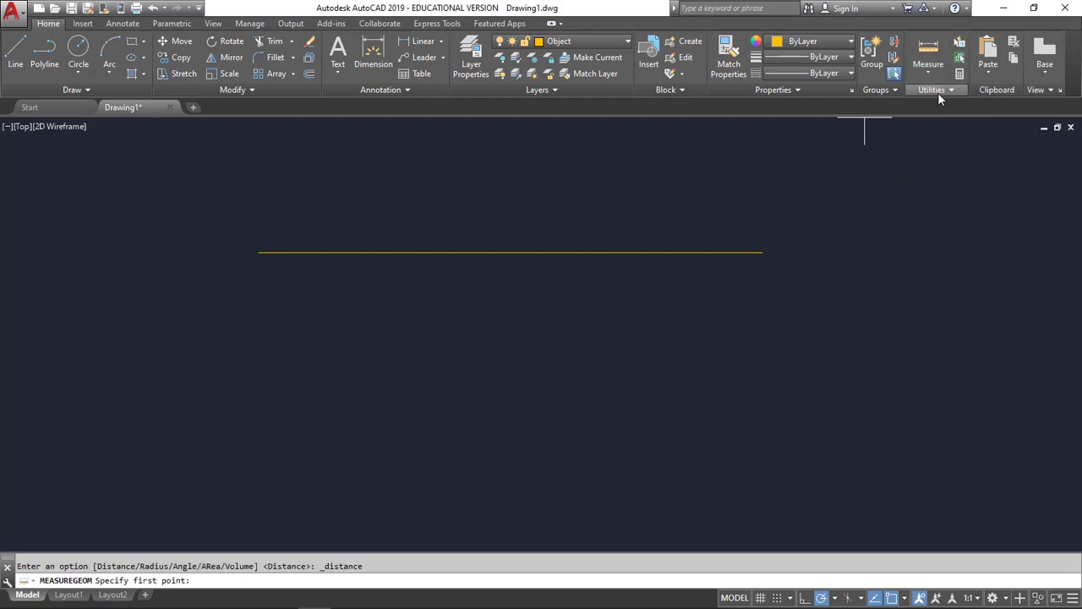
{"action": "left_click", "coordinate": [259, 252]}
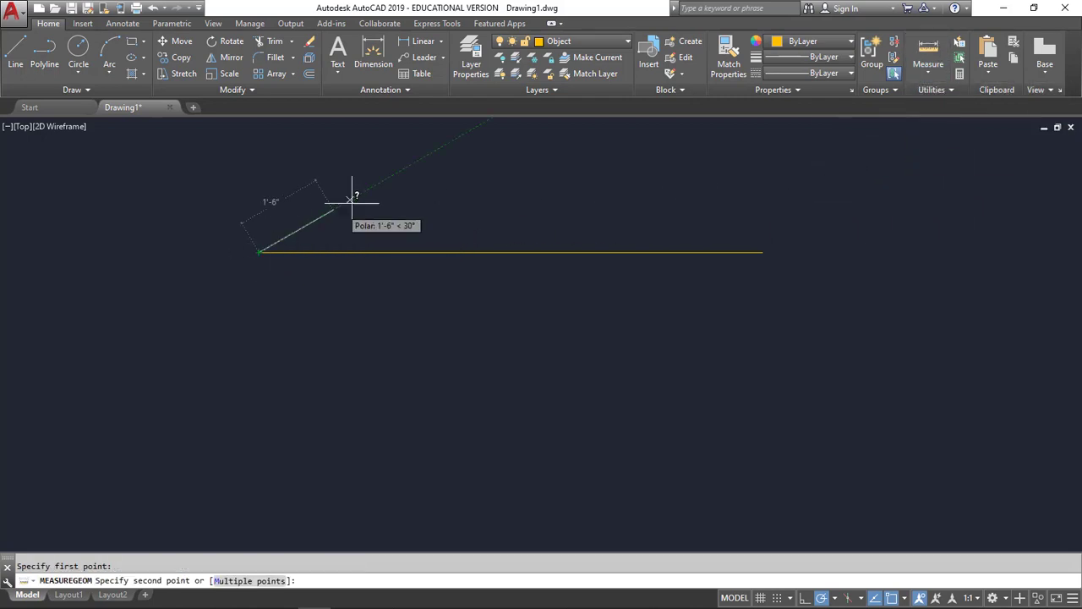
{"action": "left_click", "coordinate": [762, 251]}
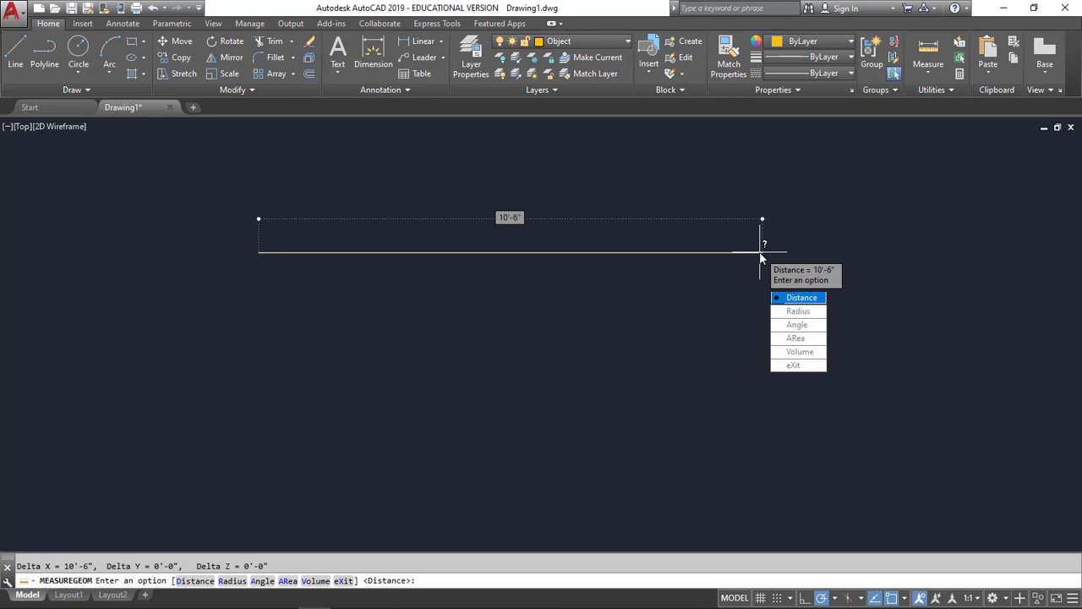
{"action": "key", "text": "Escape"}
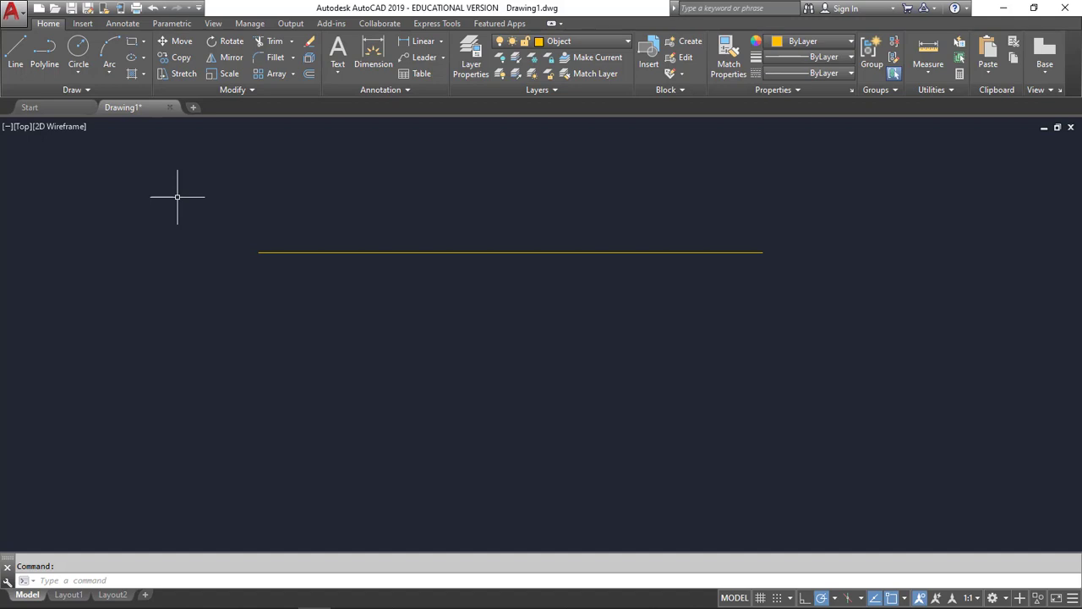
Draw a horizontal line below the long line, starting under its left end, with the length entered as 24
{"action": "left_click", "coordinate": [17, 55]}
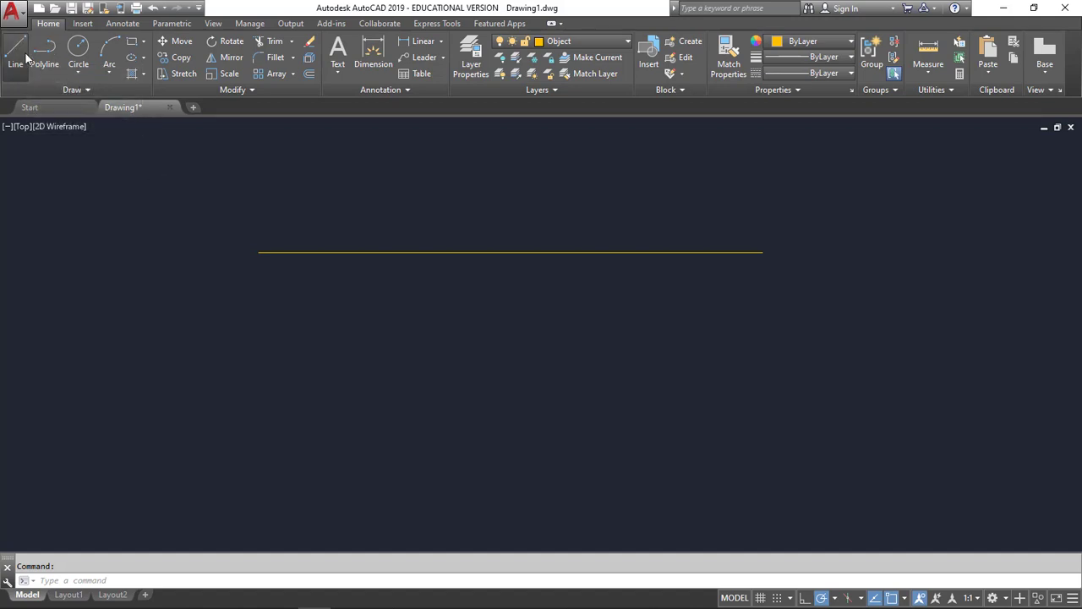
{"action": "left_click", "coordinate": [259, 301]}
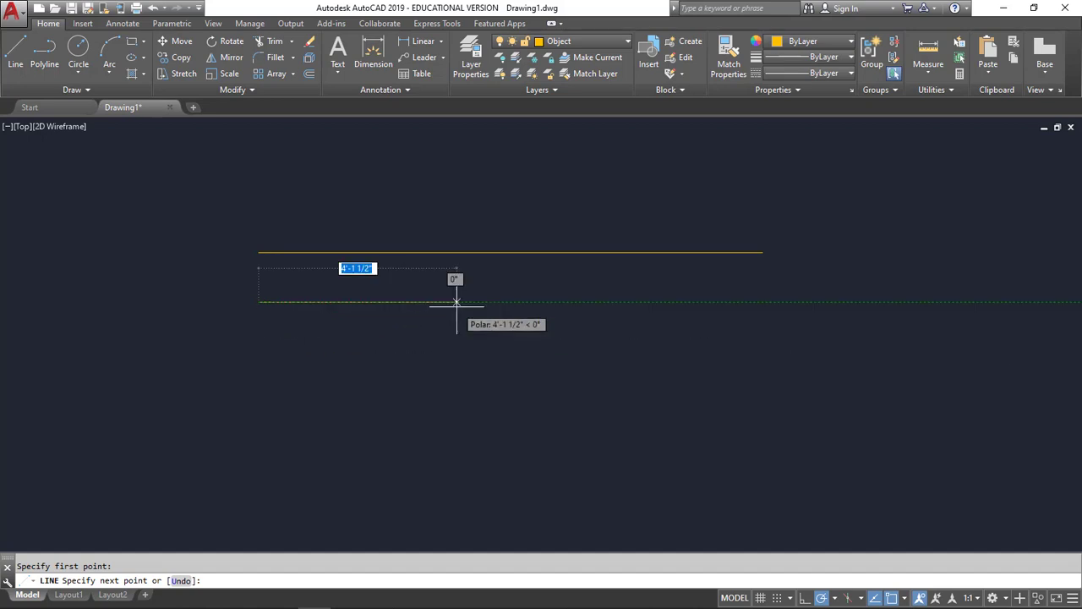
{"action": "type", "text": "24"}
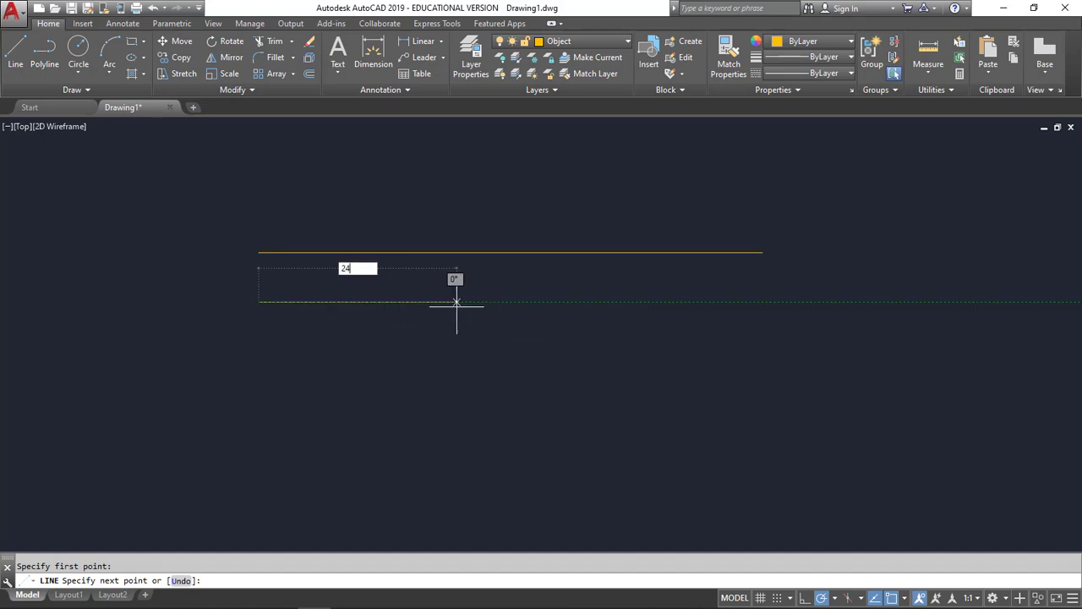
{"action": "key", "text": "Return"}
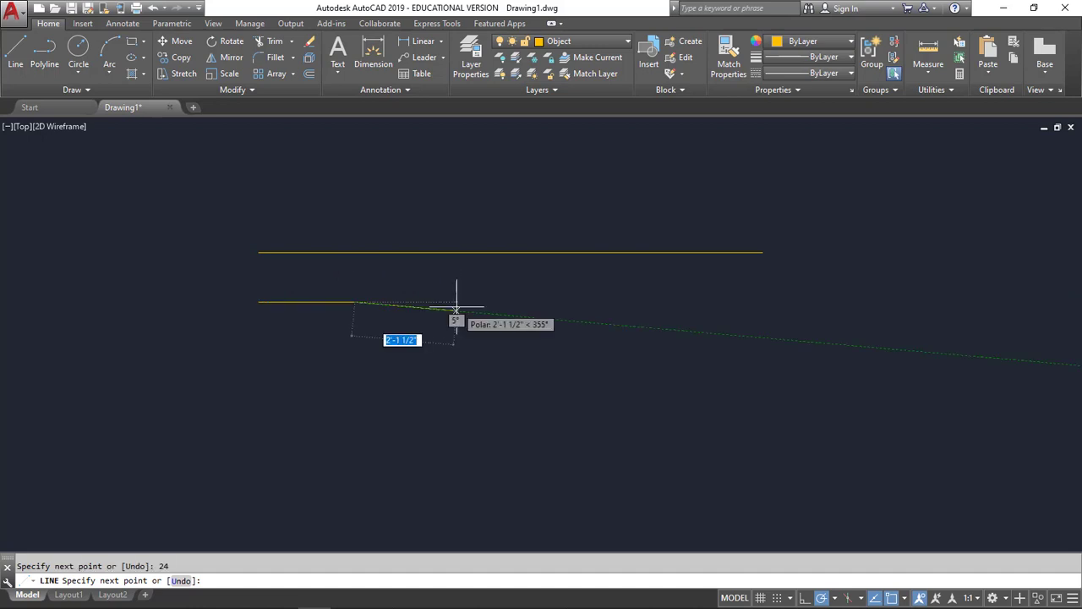
{"action": "key", "text": "Escape"}
Draw another horizontal line just below the short line, with the length entered as 2'
{"action": "left_click", "coordinate": [15, 52]}
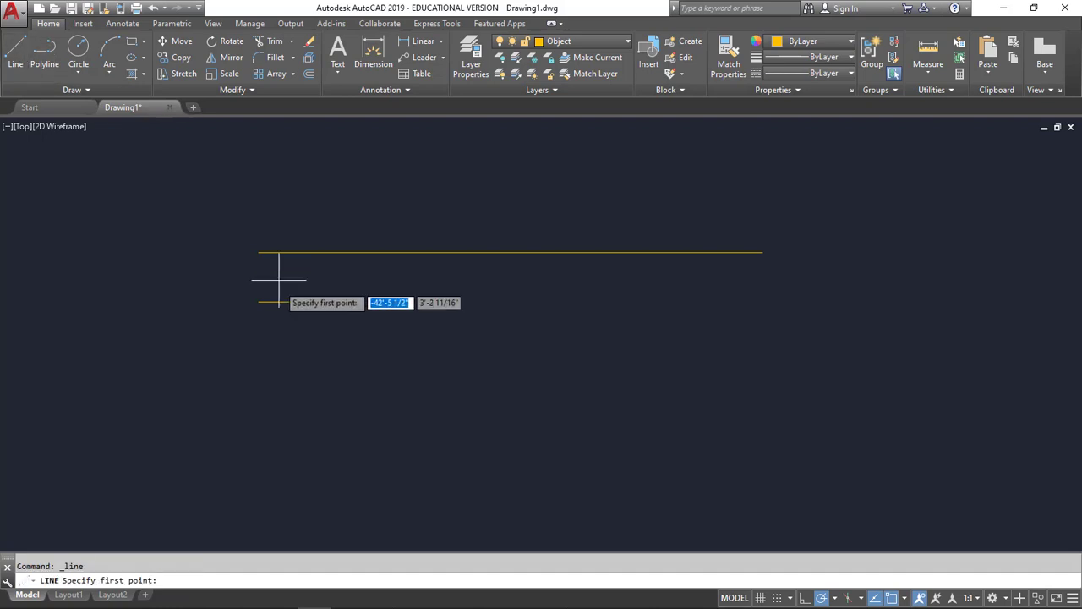
{"action": "left_click", "coordinate": [258, 322]}
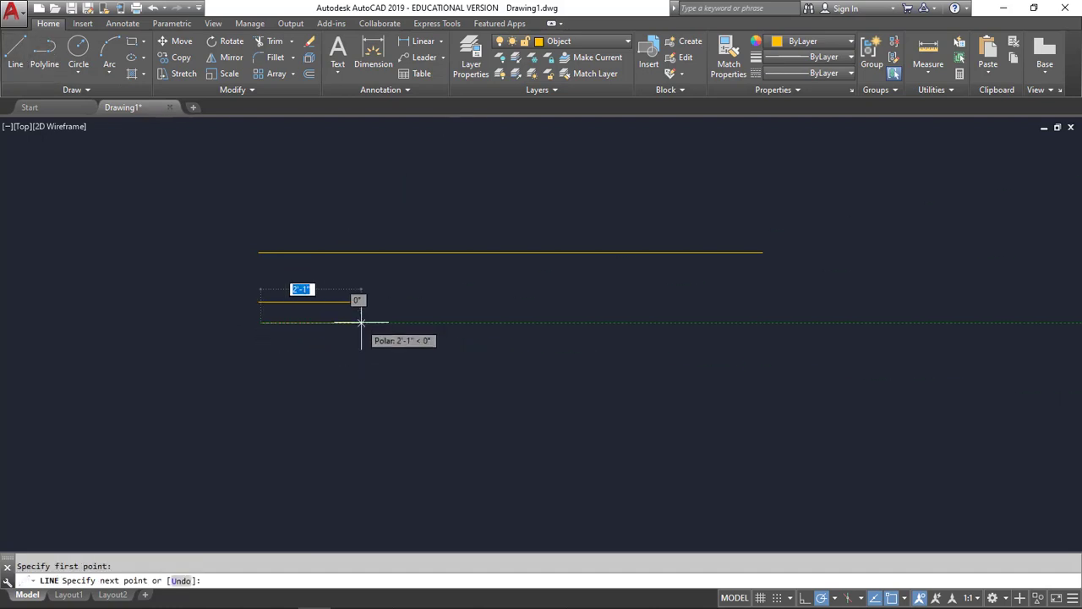
{"action": "type", "text": "2"}
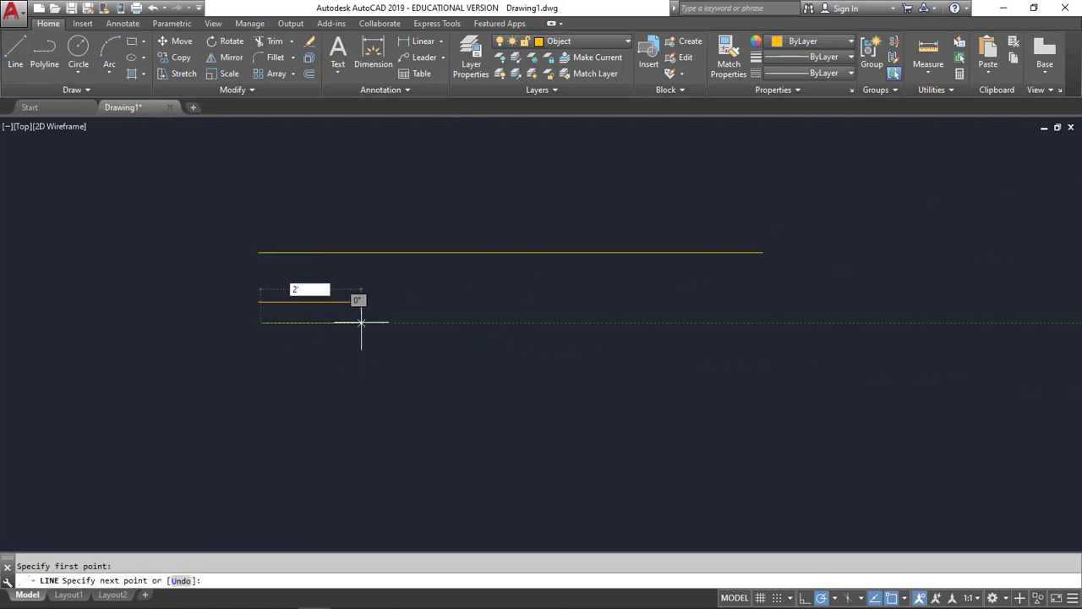
{"action": "key", "text": "Return"}
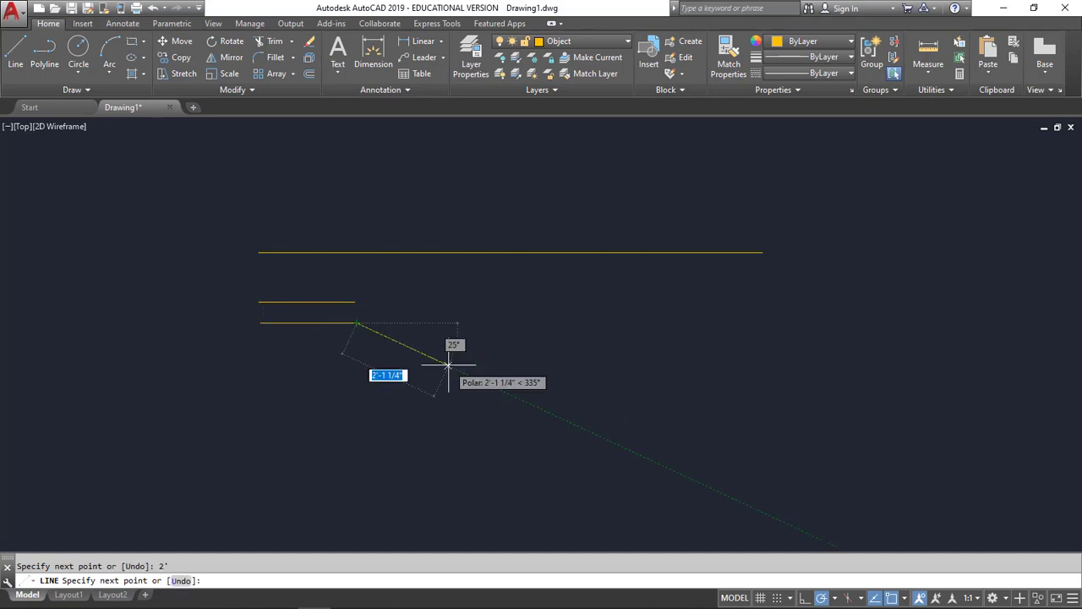
{"action": "key", "text": "Escape"}
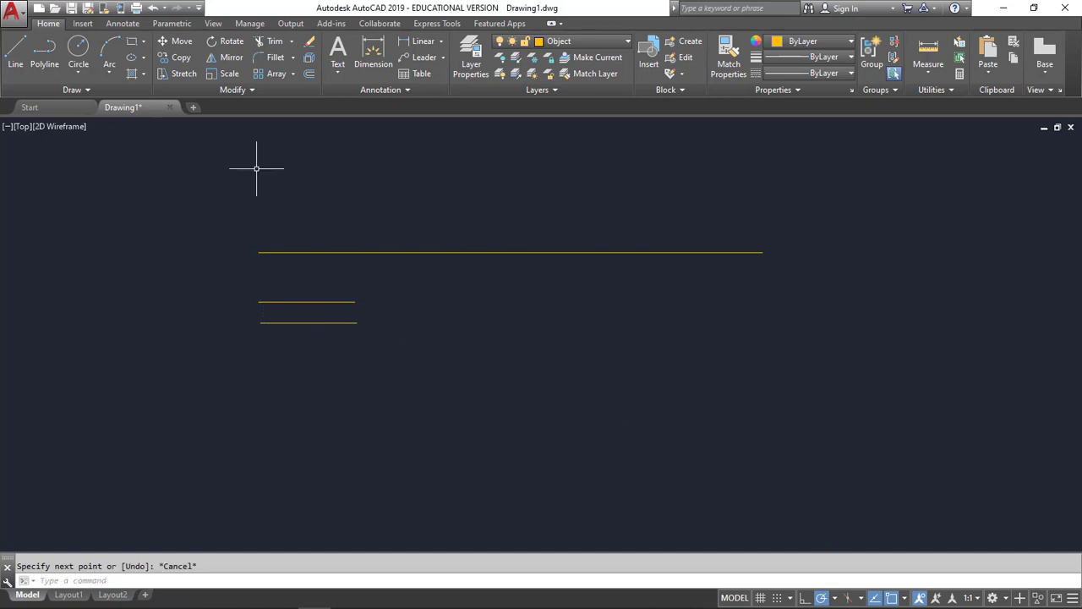
Draw a horizontal line above the long line, starting over its left end, with the length entered as 10'6
{"action": "left_click", "coordinate": [15, 52]}
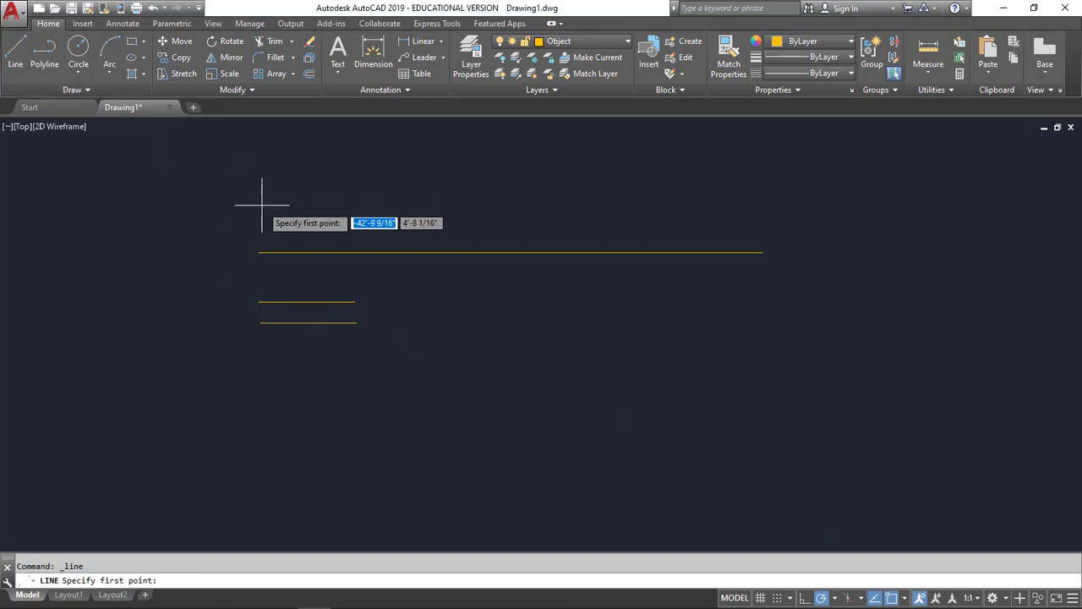
{"action": "left_click", "coordinate": [257, 204]}
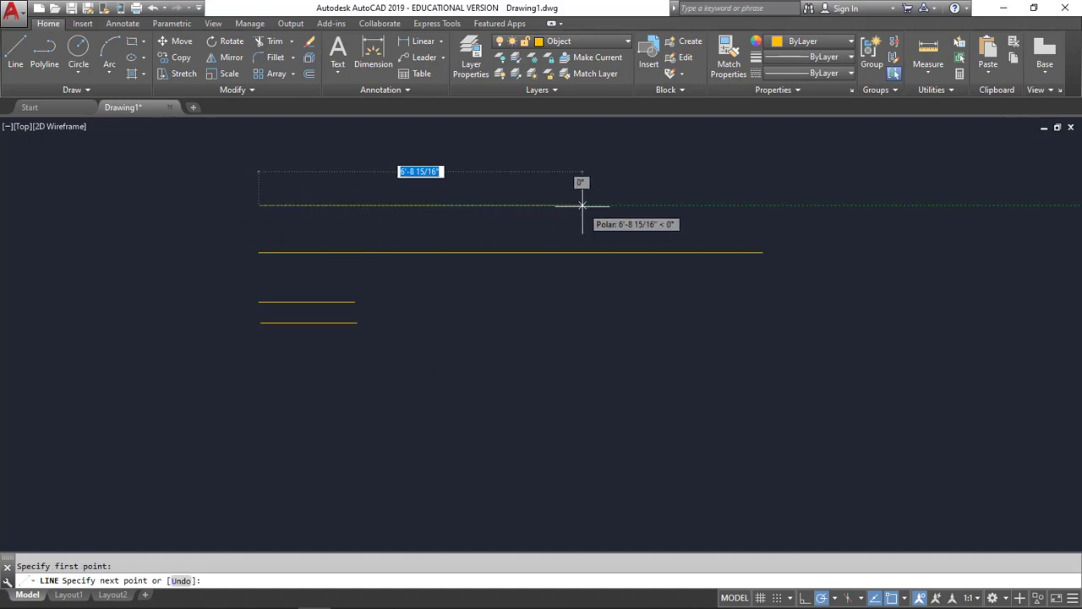
{"action": "type", "text": "10'"}
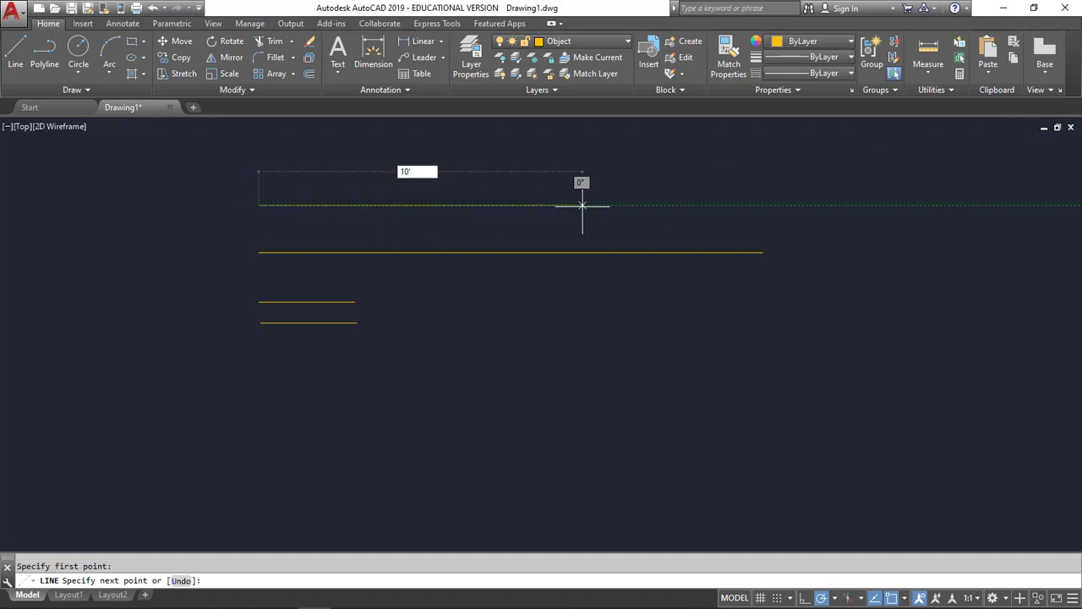
{"action": "type", "text": "6"}
{"action": "key", "text": "Return"}
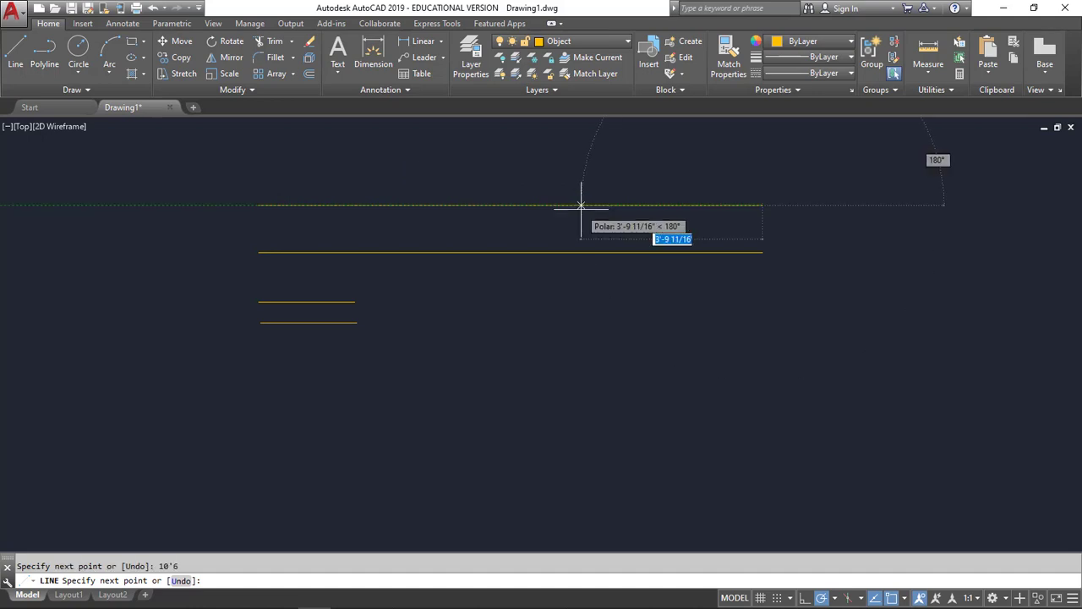
{"action": "key", "text": "Escape"}
Measure the distance between the two endpoints of the uppermost horizontal line
{"action": "left_click", "coordinate": [928, 72]}
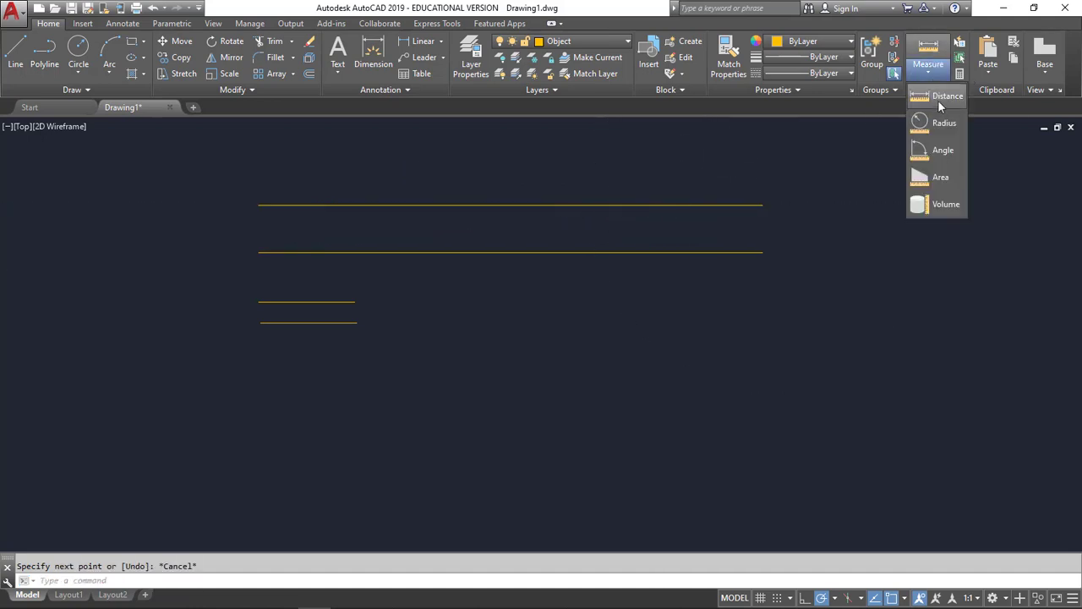
{"action": "left_click", "coordinate": [930, 105]}
{"action": "left_click", "coordinate": [259, 204]}
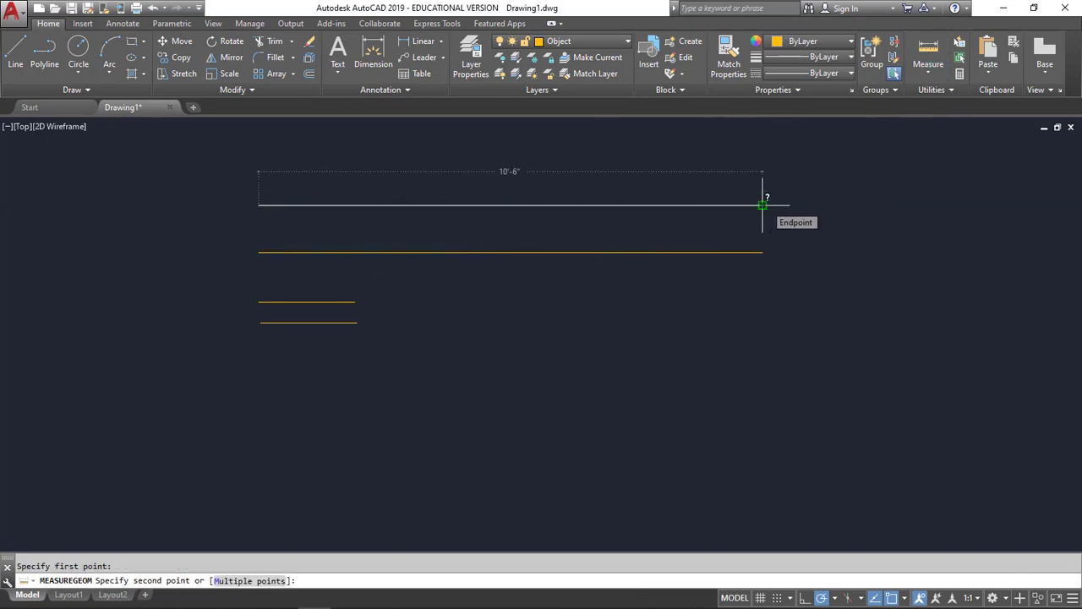
{"action": "key", "text": "Escape"}
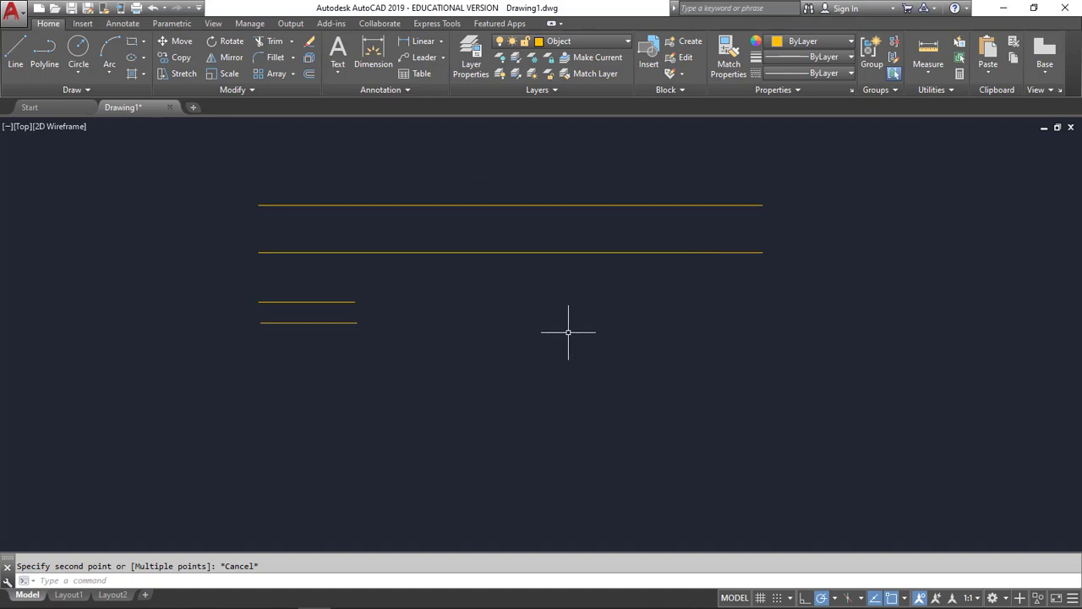
Draw a horizontal line below the two short lines, starting under their left ends, with the length entered as 10'
{"action": "left_click", "coordinate": [15, 52]}
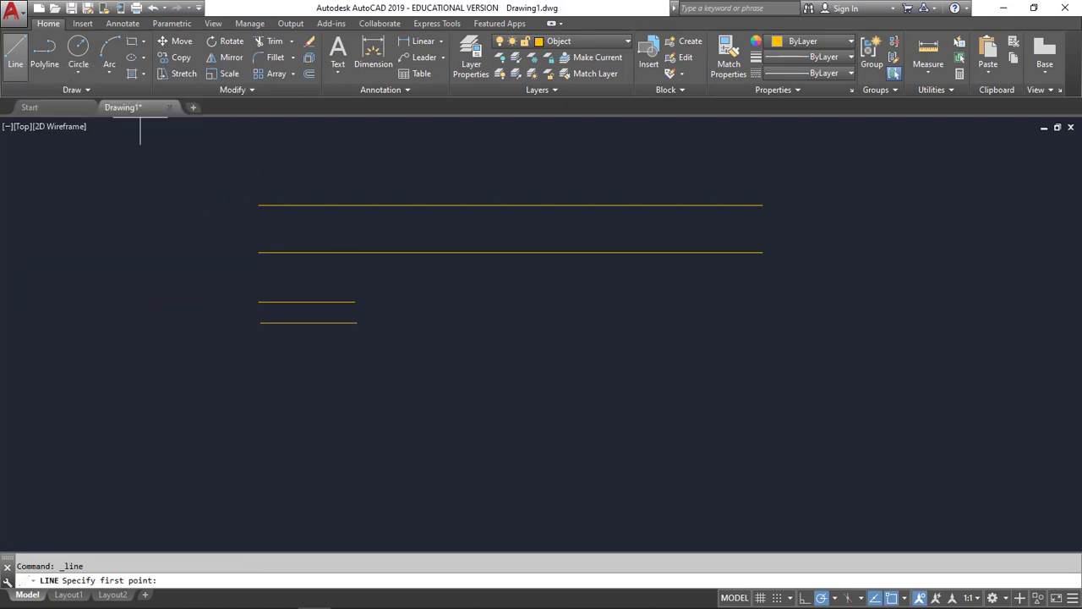
{"action": "left_click", "coordinate": [261, 360]}
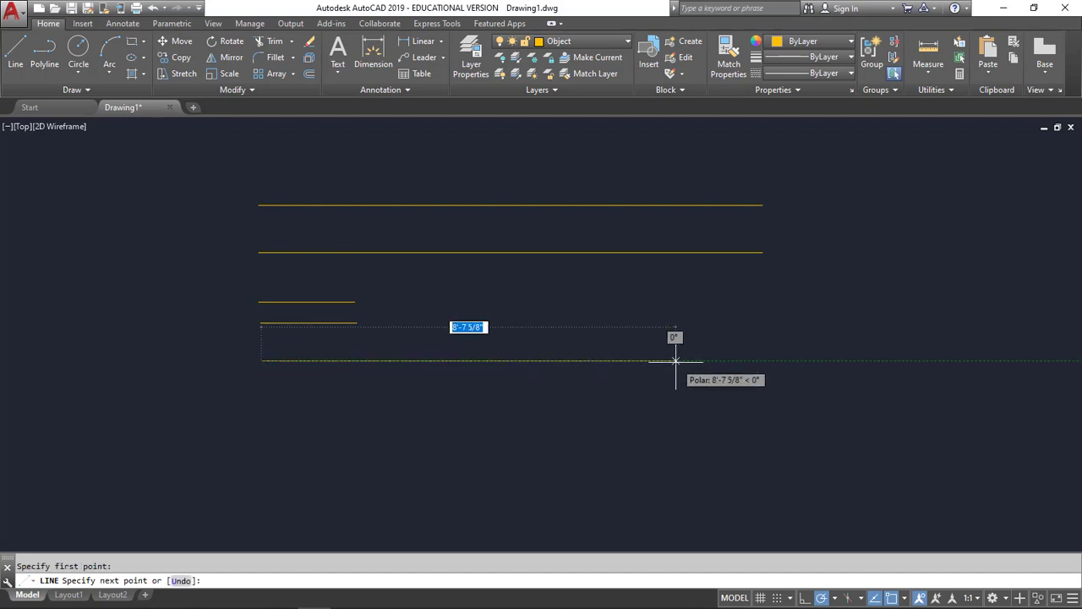
{"action": "type", "text": "10'"}
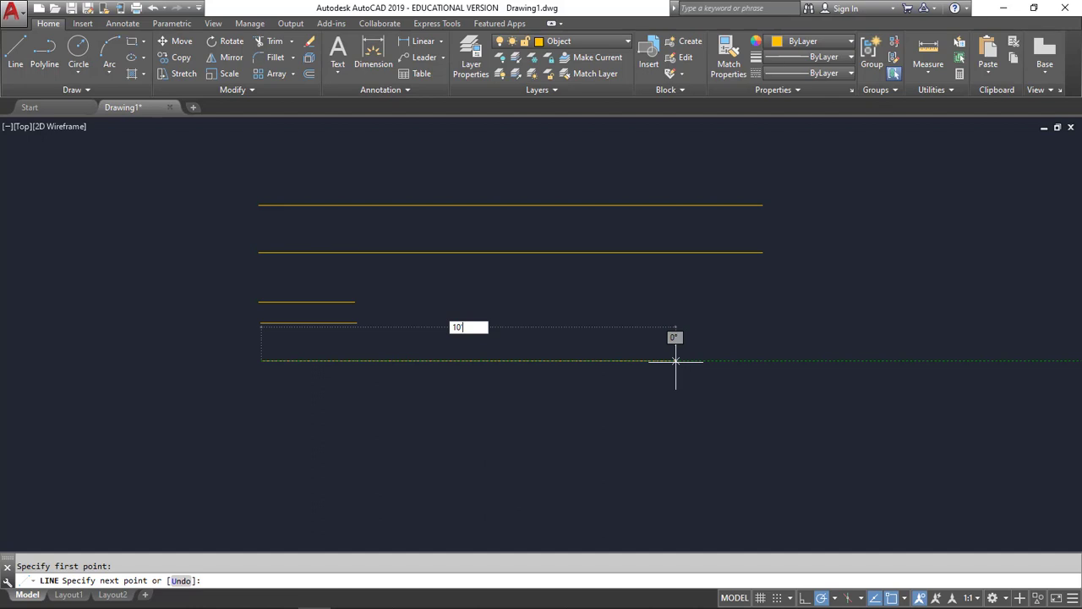
{"action": "key", "text": "Return"}
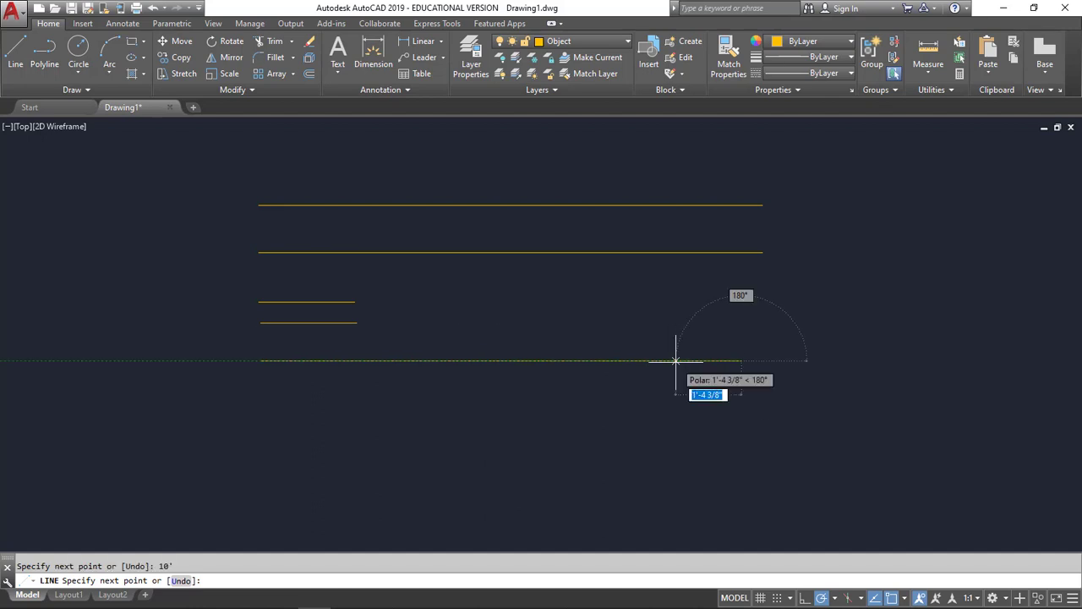
{"action": "key", "text": "Escape"}
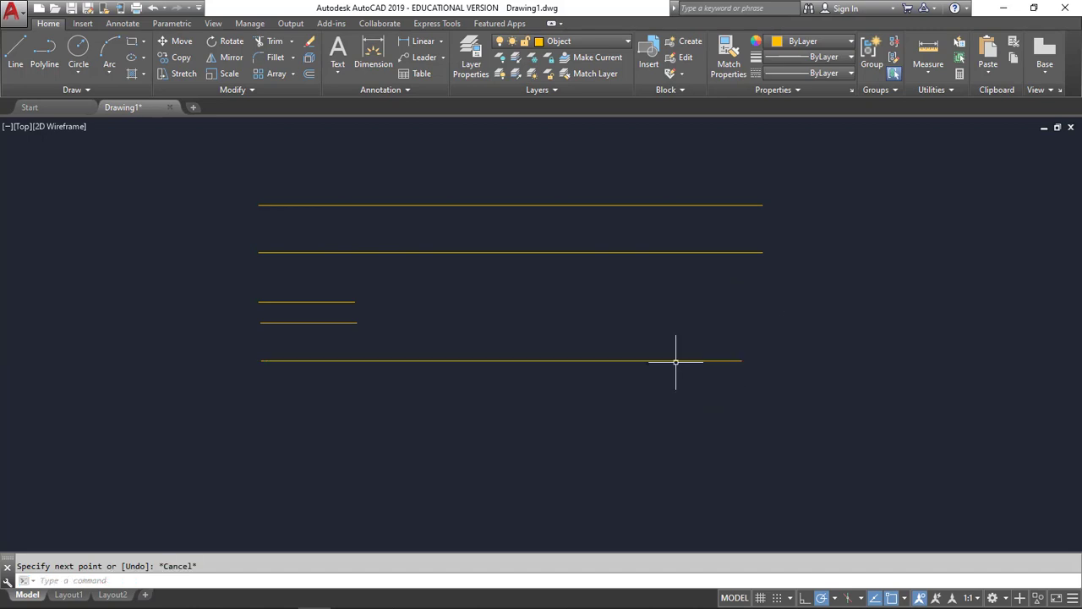
Draw another horizontal line just below the lowest line, starting under its left end, with the length entered as 10'6-3/8"
{"action": "left_click", "coordinate": [15, 53]}
{"action": "left_click", "coordinate": [262, 394]}
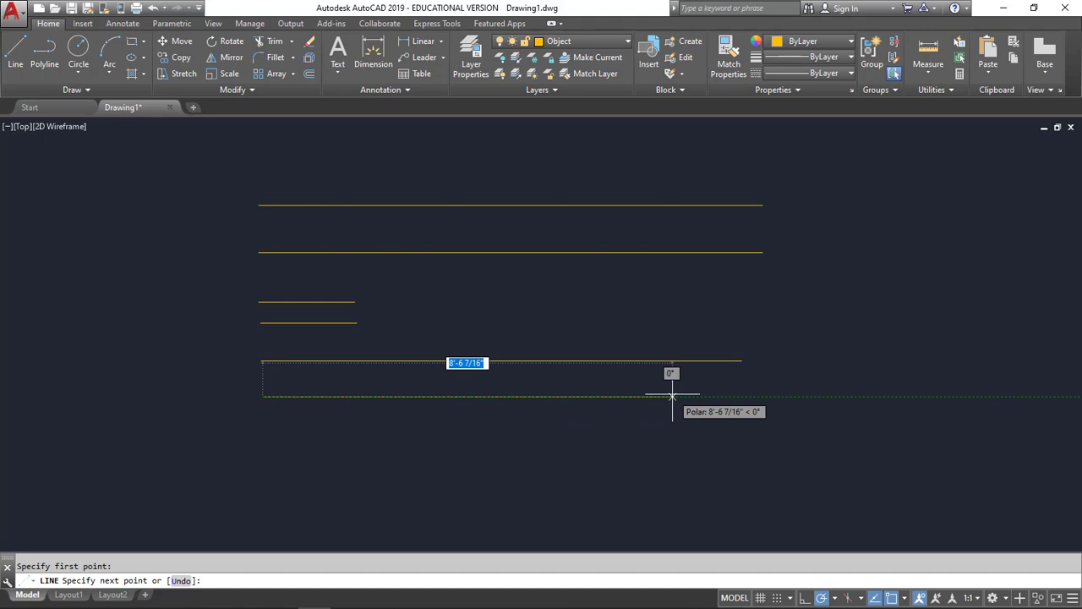
{"action": "type", "text": "10"}
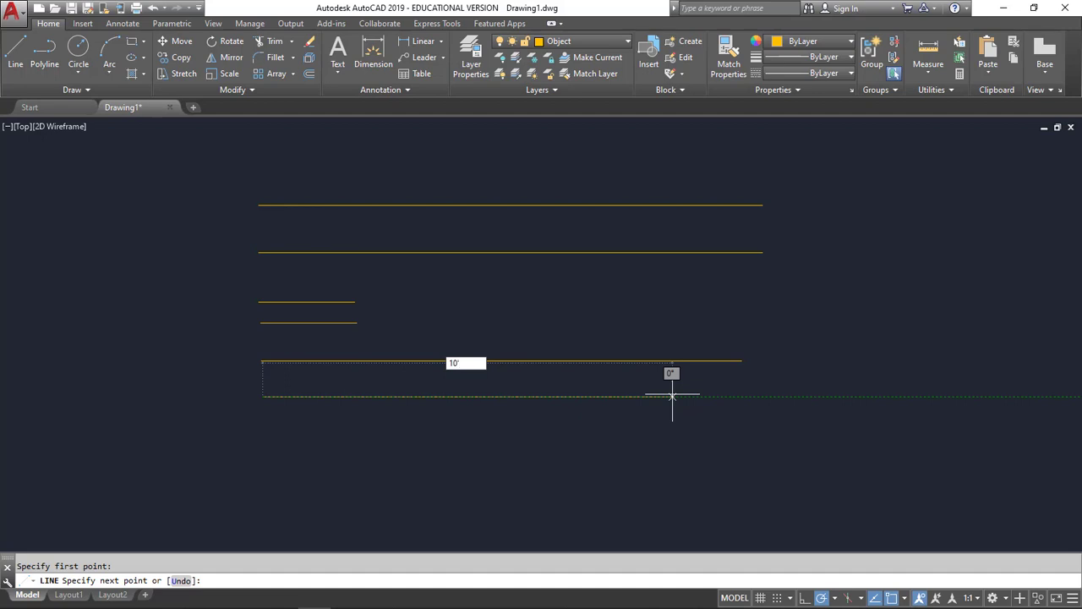
{"action": "type", "text": "'6"}
{"action": "type", "text": "-3/8"}
{"action": "type", "text": "\""}
{"action": "key", "text": "Return"}
{"action": "key", "text": "Escape"}
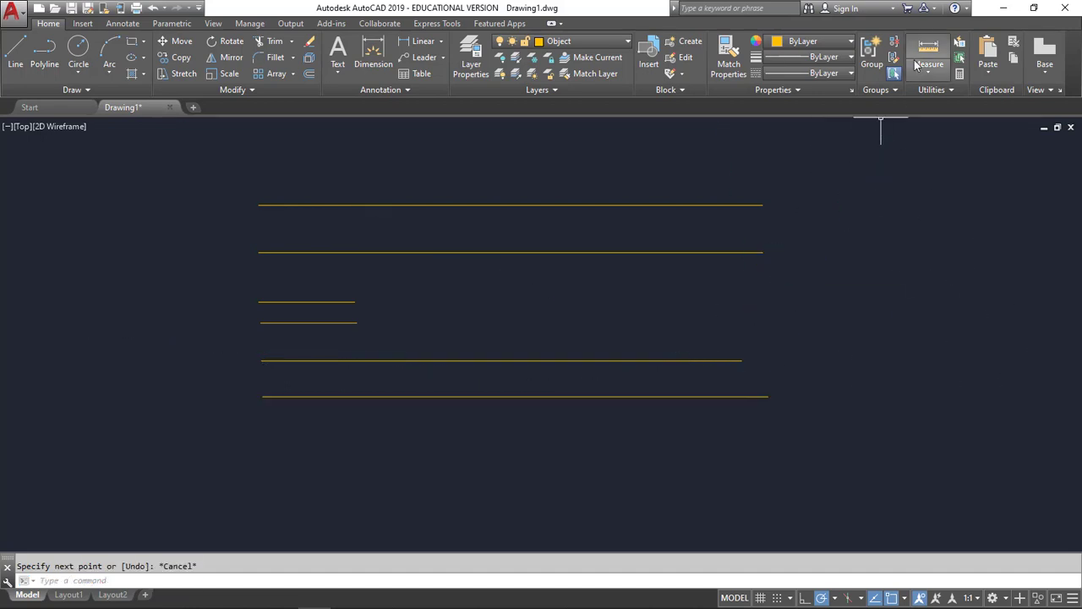
Measure the distance between the two endpoints of the lowest horizontal line
{"action": "left_click", "coordinate": [928, 69]}
{"action": "left_click", "coordinate": [942, 96]}
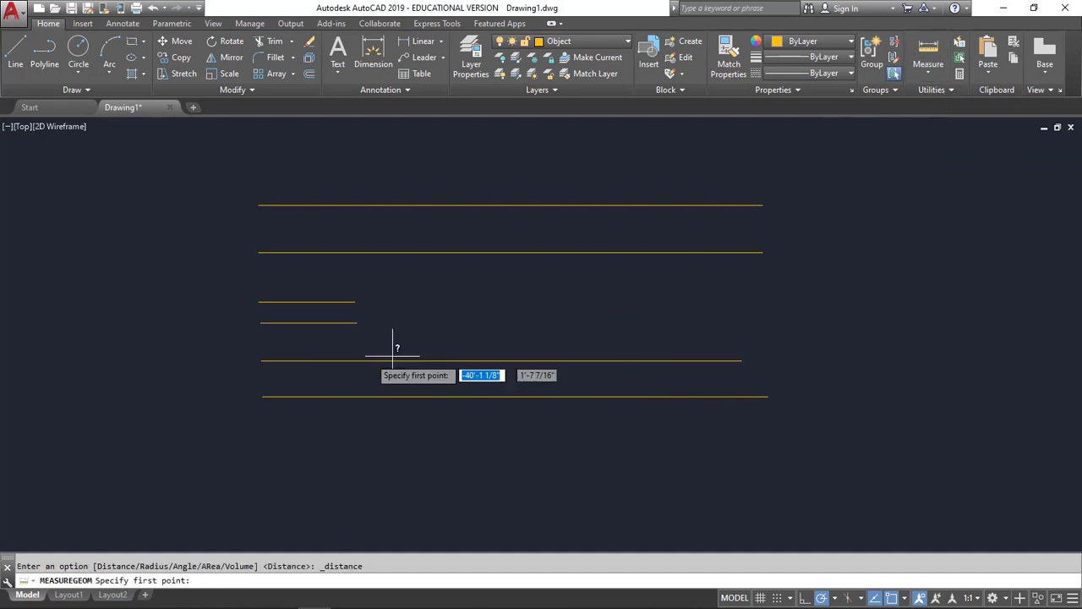
{"action": "left_click", "coordinate": [263, 395]}
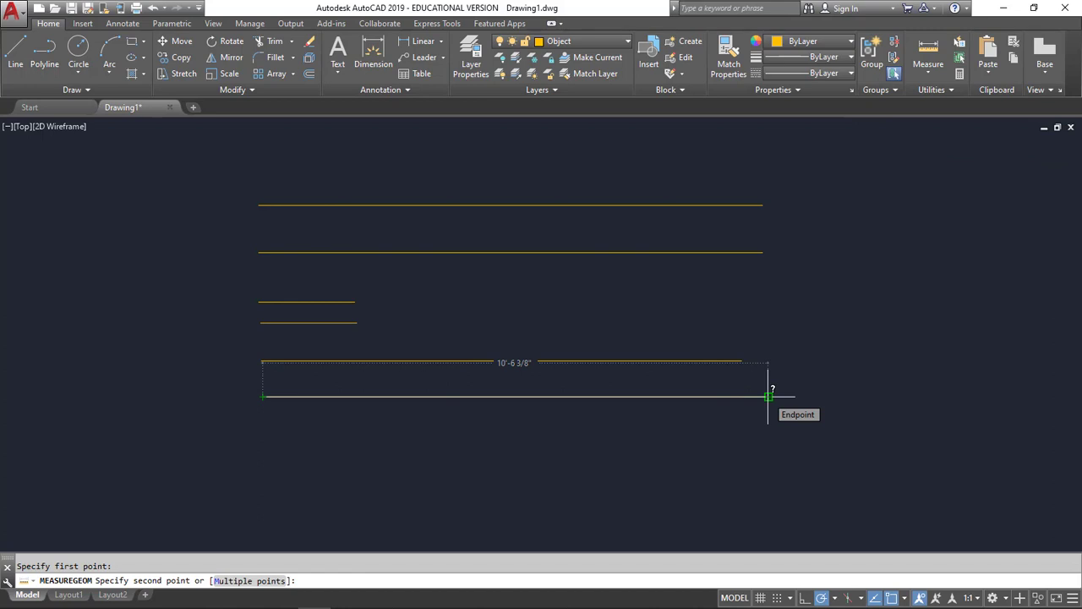
{"action": "key", "text": "Escape"}
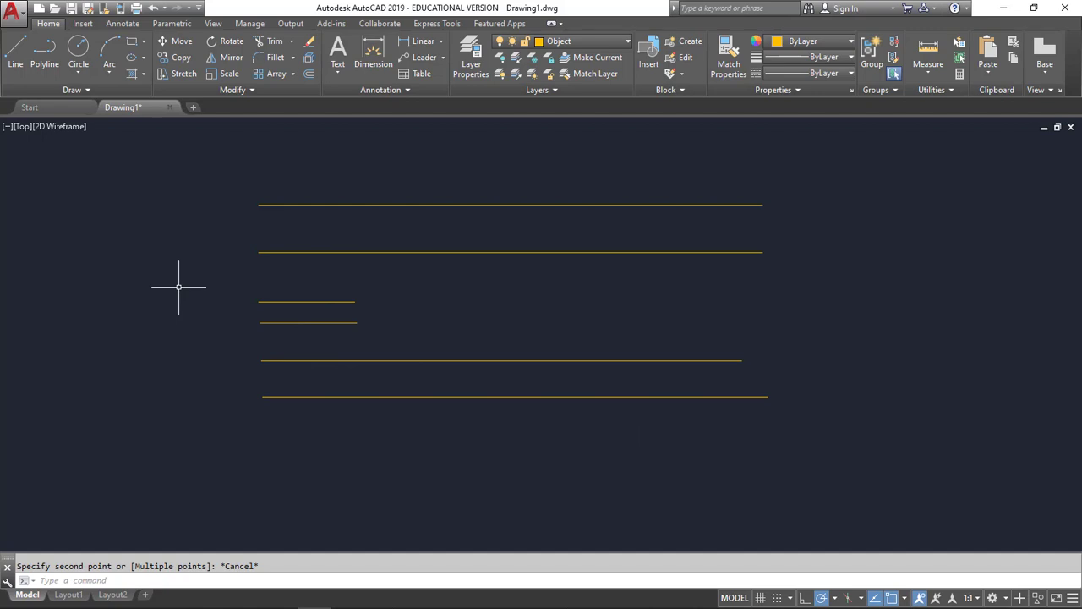
Stretch the uppermost line horizontally by its right endpoint grip so it extends beyond the right ends of all the other lines
{"action": "left_click", "coordinate": [514, 205]}
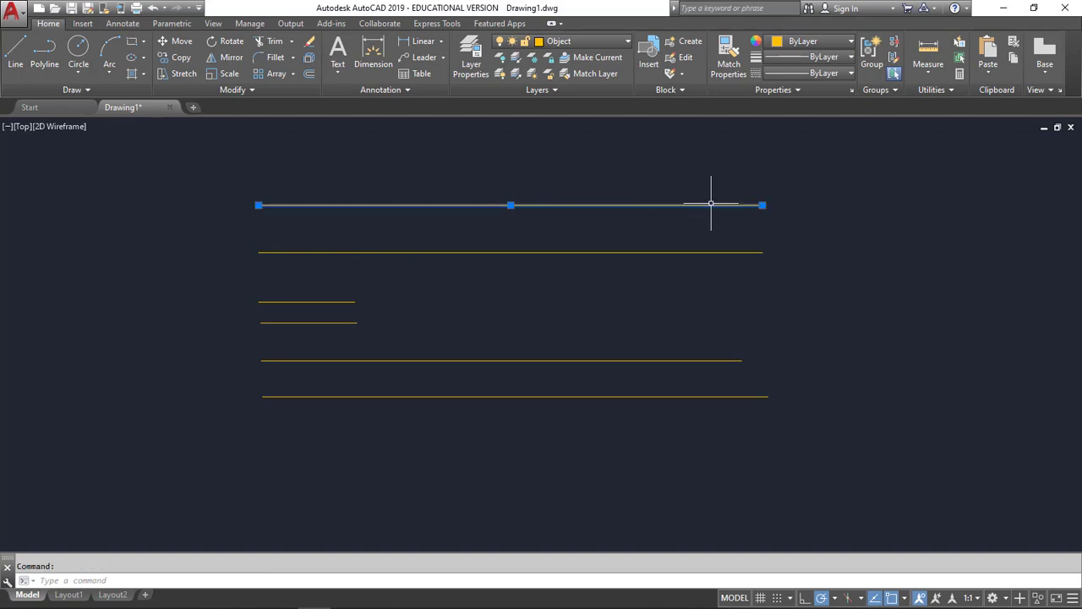
{"action": "left_click", "coordinate": [763, 205]}
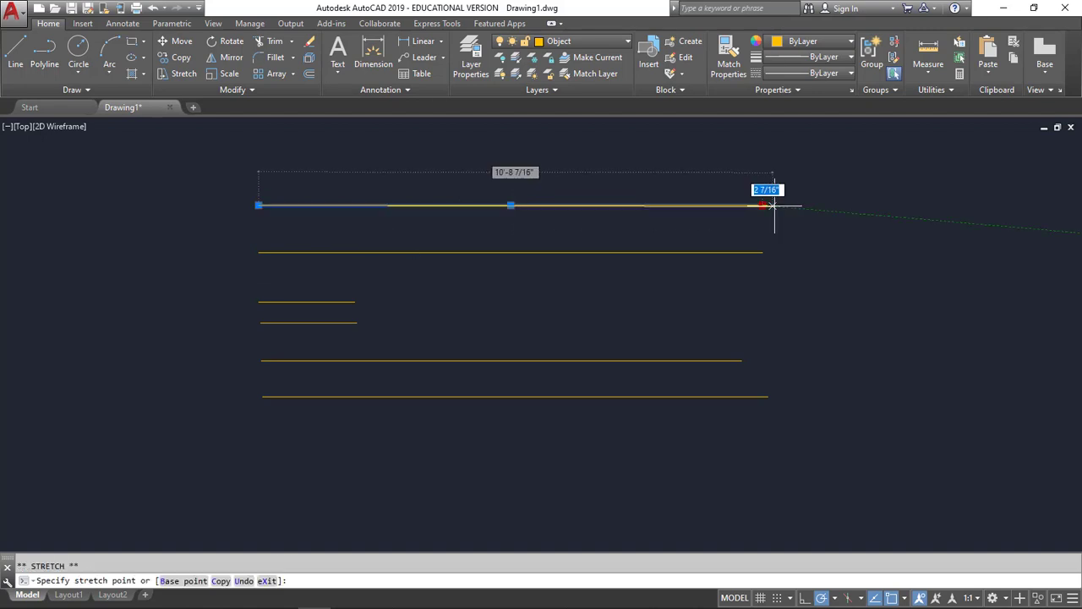
{"action": "left_click", "coordinate": [824, 204]}
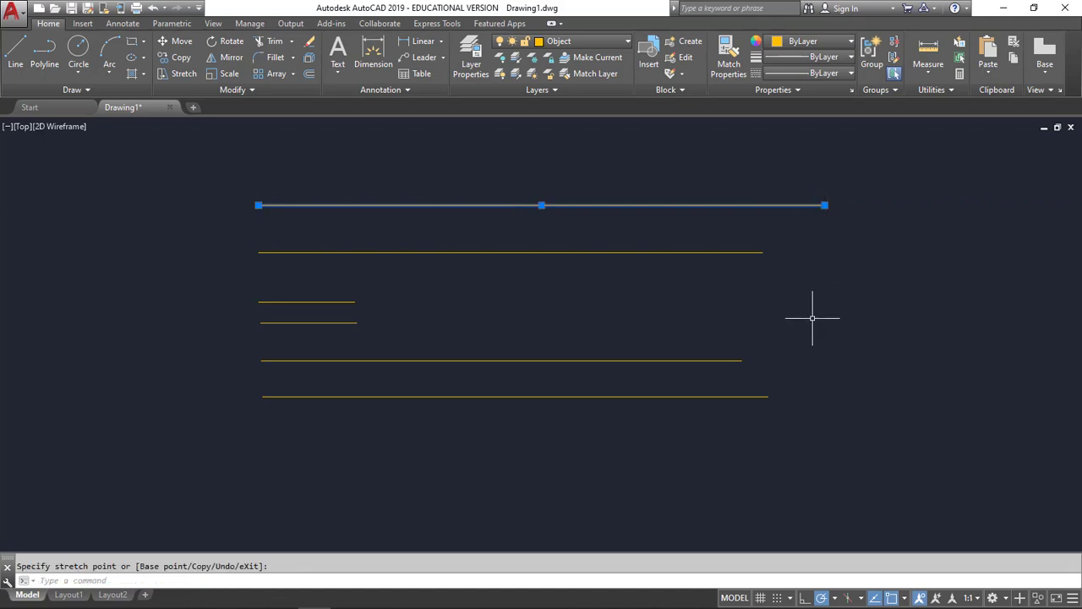